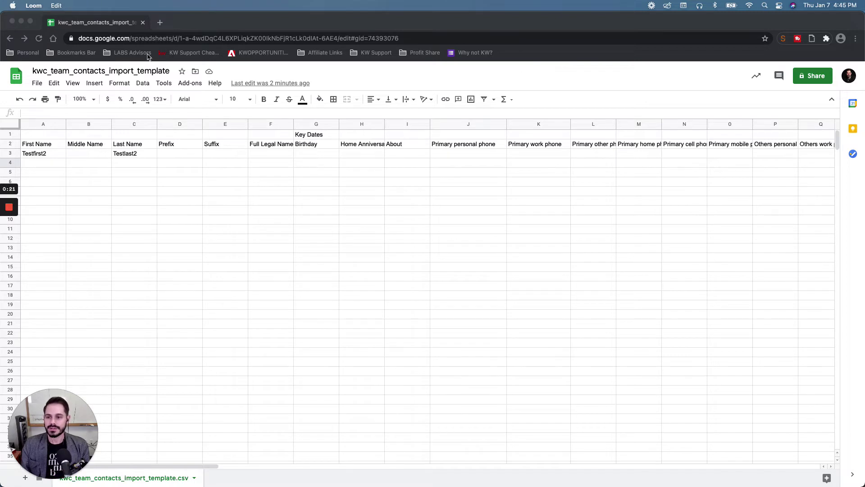
pyautogui.click(38, 75)
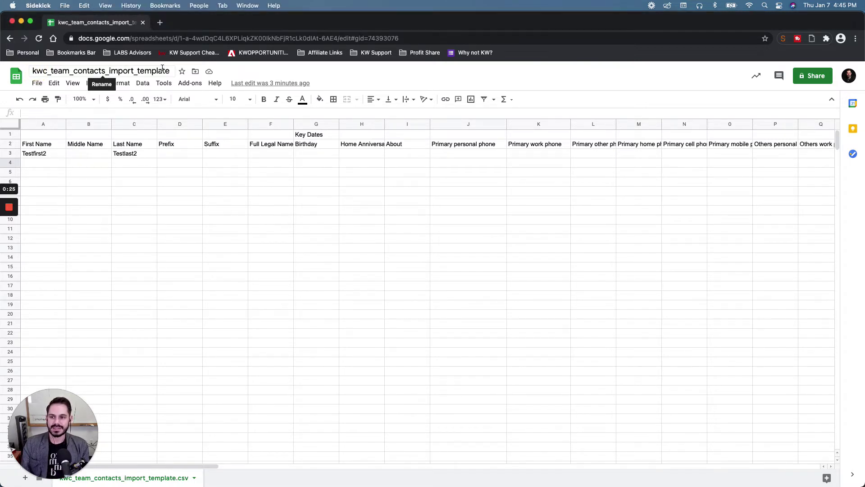
pyautogui.click(57, 70)
pyautogui.click(63, 70)
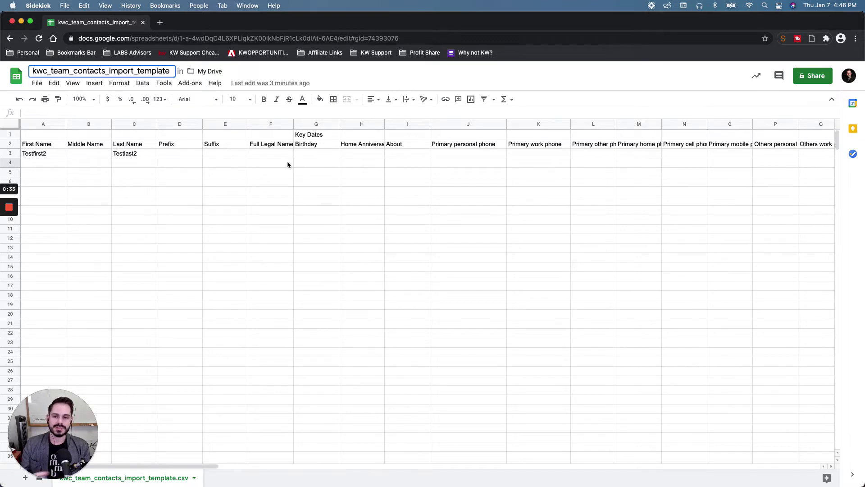
pyautogui.click(457, 151)
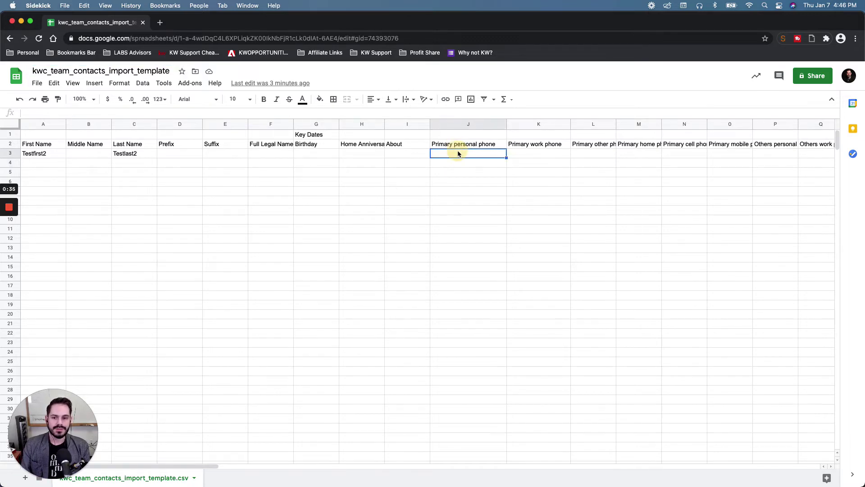
pyautogui.hscroll(4, 514, 175)
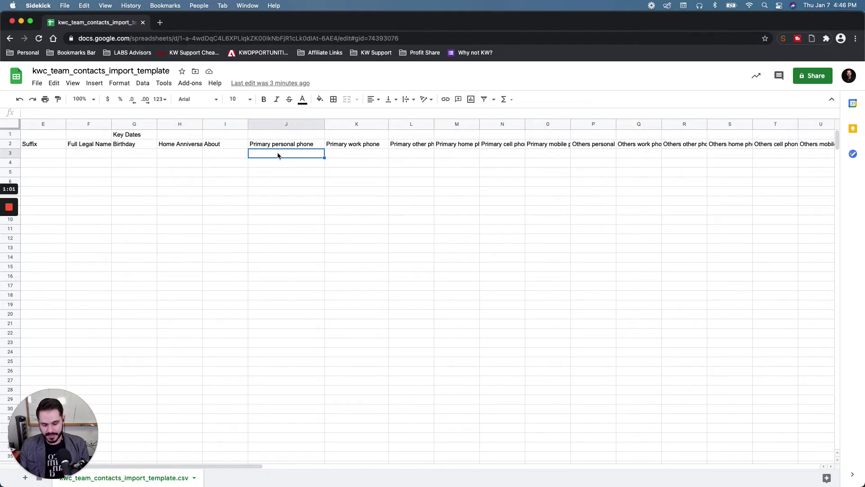
pyautogui.write("'")
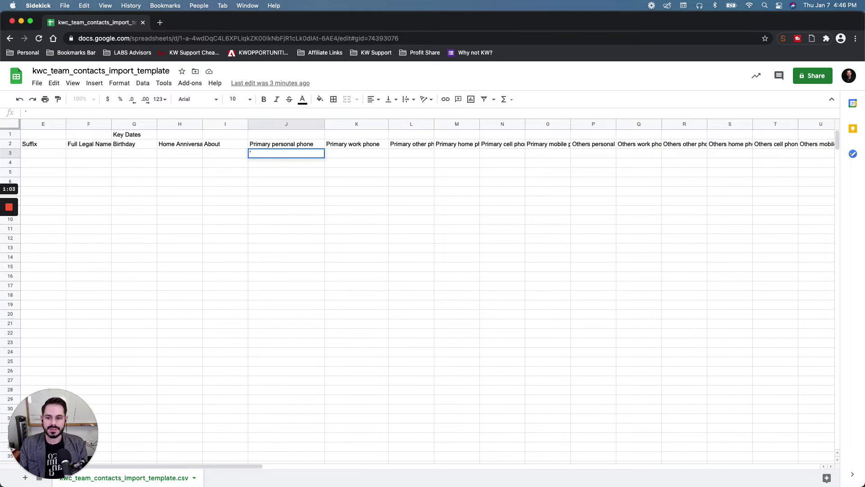
pyautogui.write('+3')
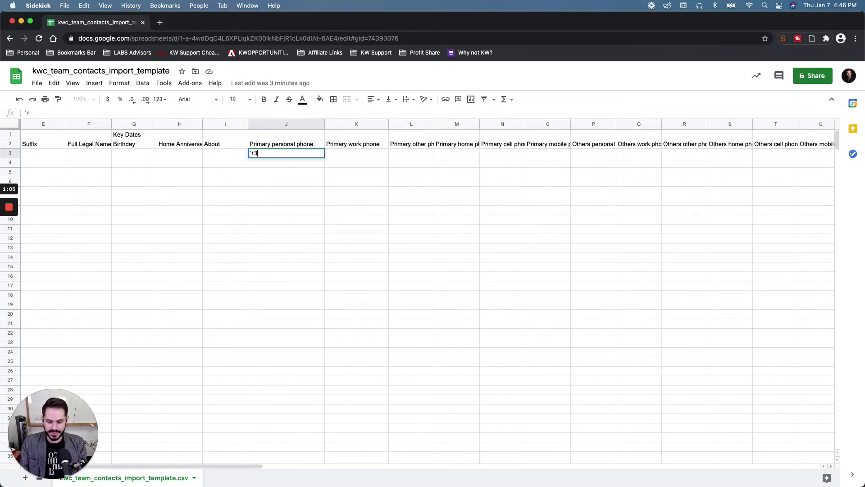
pyautogui.write('3')
pyautogui.press('Return')
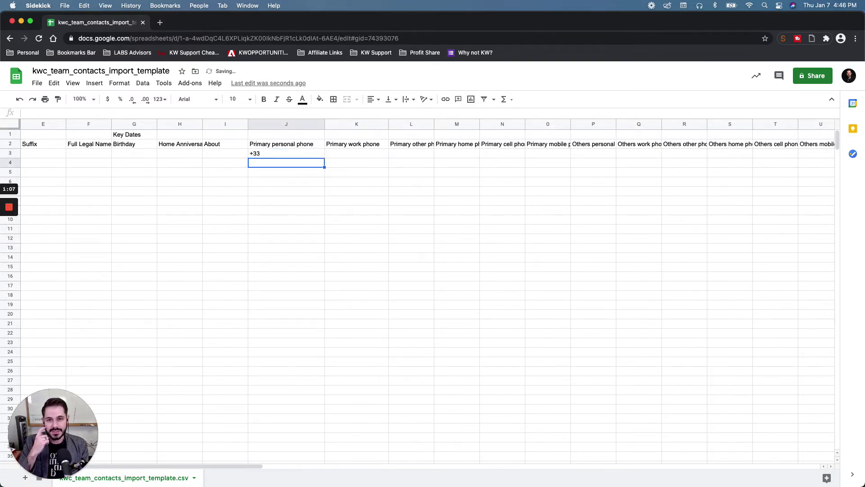
pyautogui.click(270, 155)
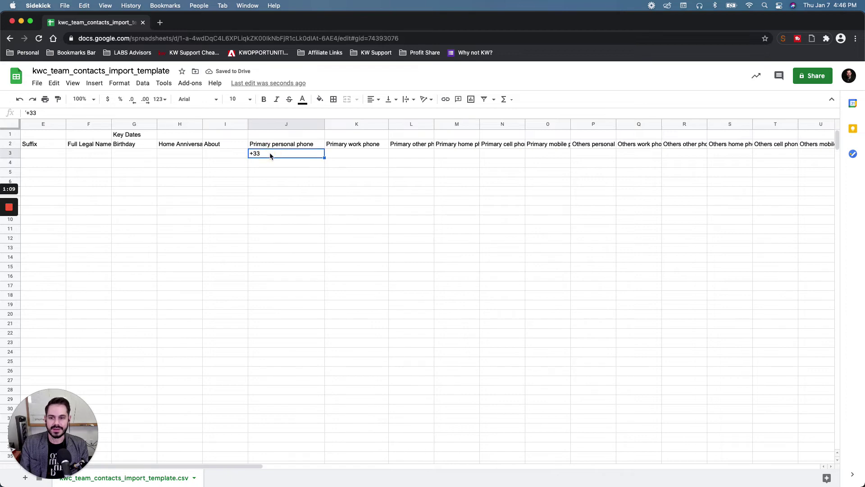
pyautogui.press('Delete')
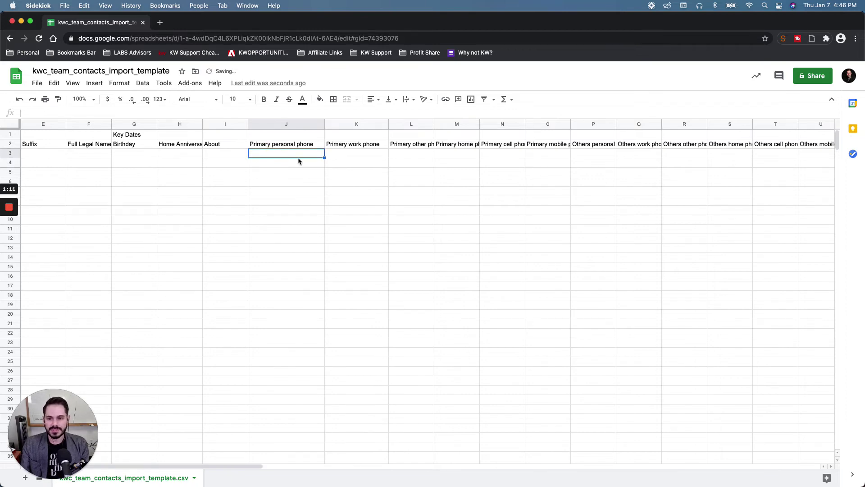
pyautogui.hscroll(5, 434, 191)
pyautogui.hscroll(5, 434, 191)
pyautogui.hscroll(3, 434, 190)
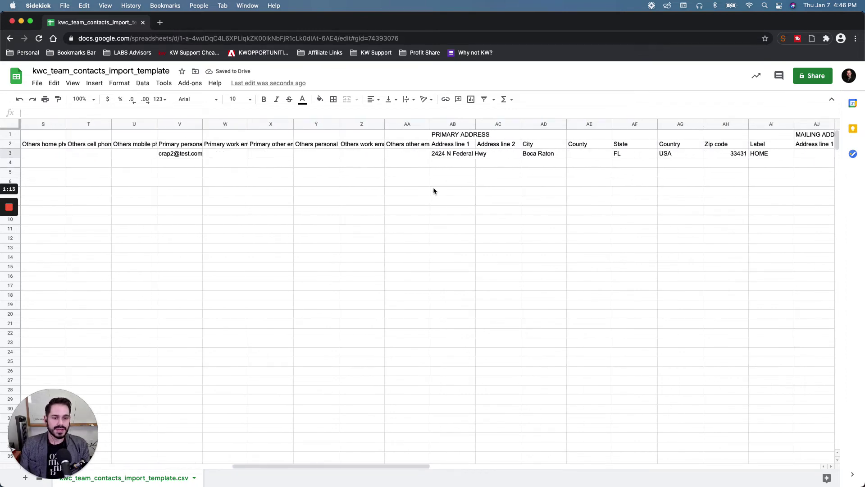
pyautogui.hscroll(3, 434, 190)
pyautogui.hscroll(5, 434, 191)
pyautogui.click(450, 153)
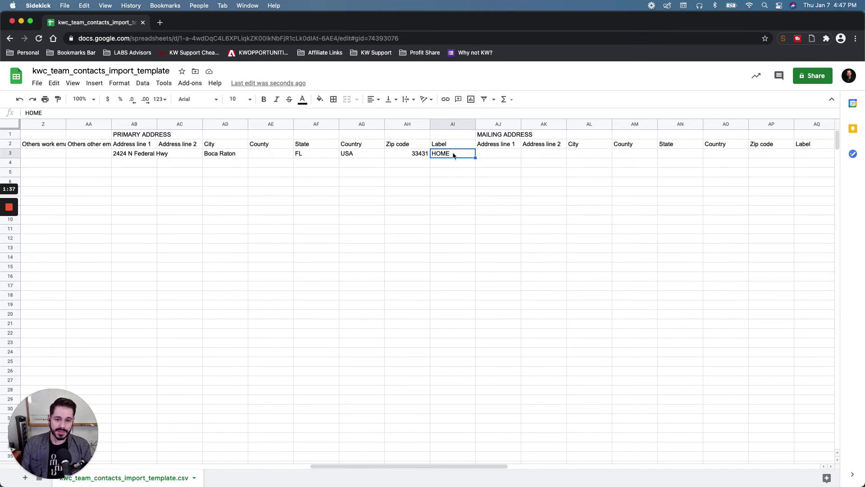
pyautogui.hscroll(2, 453, 155)
pyautogui.hscroll(3, 454, 155)
pyautogui.hscroll(1, 453, 154)
pyautogui.hscroll(3, 453, 155)
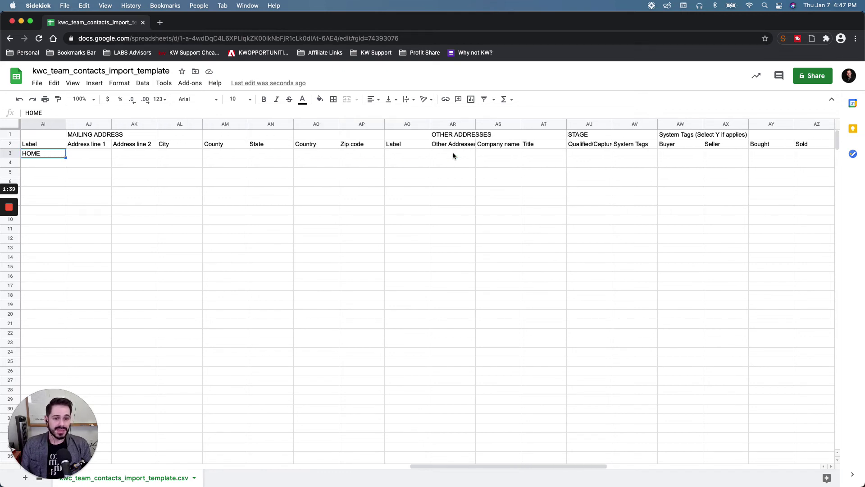
pyautogui.hscroll(2, 452, 154)
pyautogui.hscroll(4, 453, 155)
pyautogui.hscroll(1, 453, 155)
pyautogui.hscroll(6, 453, 155)
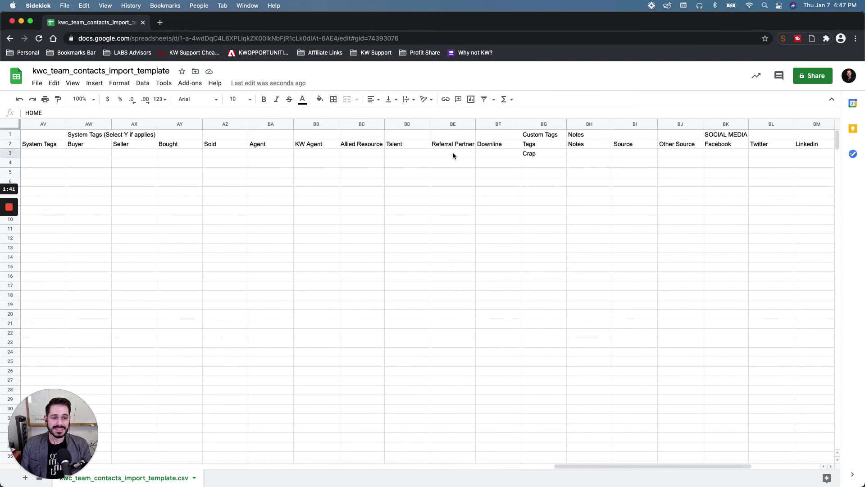
pyautogui.hscroll(2, 453, 155)
pyautogui.hscroll(3, 613, 178)
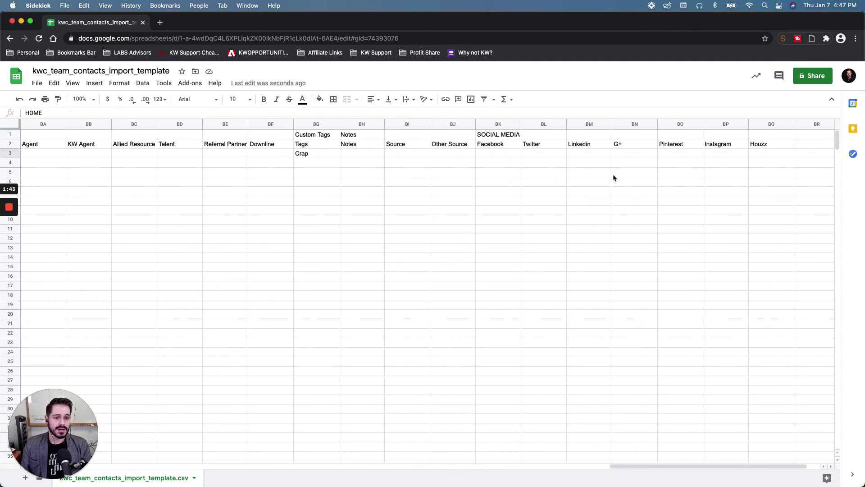
pyautogui.hscroll(-7, 615, 178)
pyautogui.hscroll(-5, 614, 178)
pyautogui.hscroll(-4, 614, 177)
pyautogui.hscroll(-4, 613, 174)
pyautogui.hscroll(-4, 613, 174)
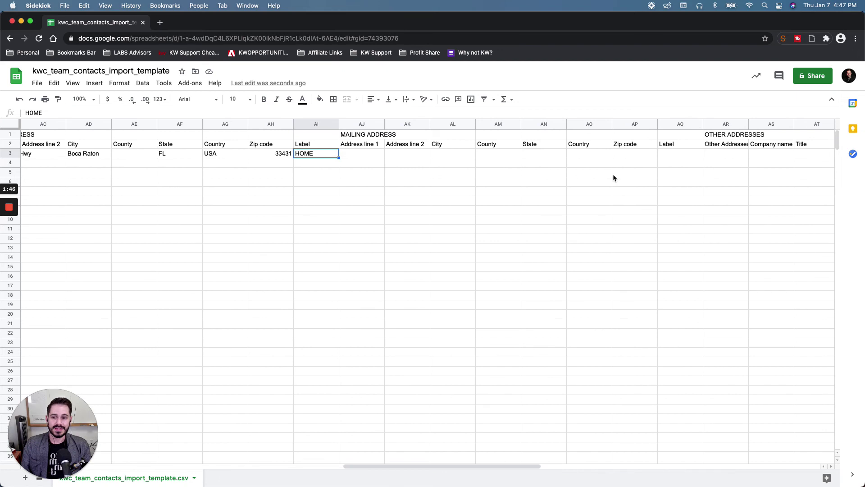
pyautogui.hscroll(-2, 598, 170)
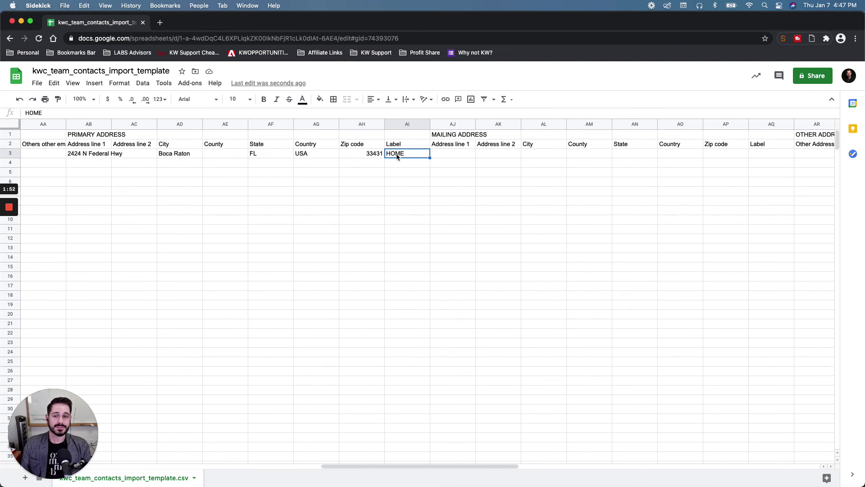
pyautogui.hscroll(-2, 397, 156)
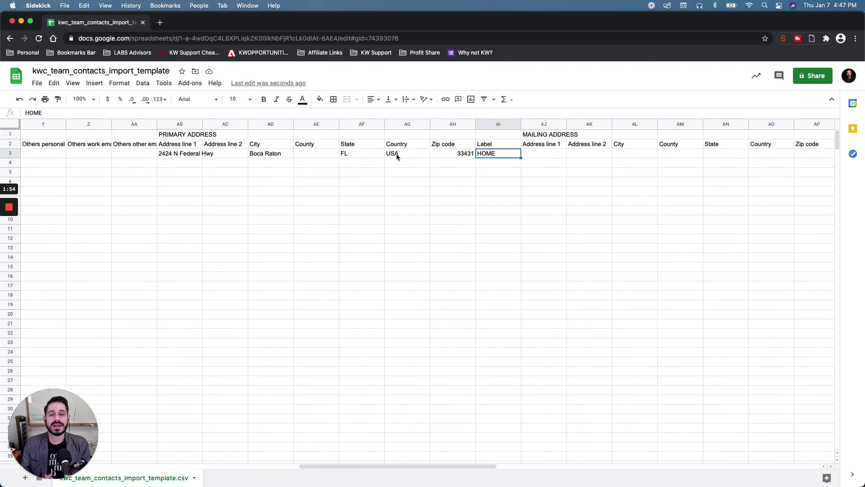